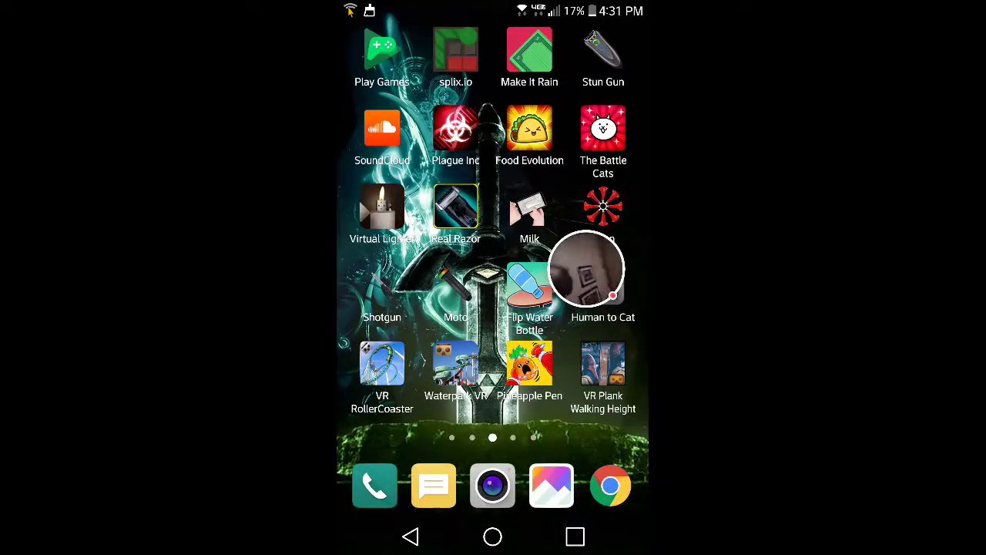
Swipe to the next home screen page of apps to reach the OUO icon.
{"action": "left_click_drag", "start_coordinate": [586, 346], "coordinate": [385, 347]}
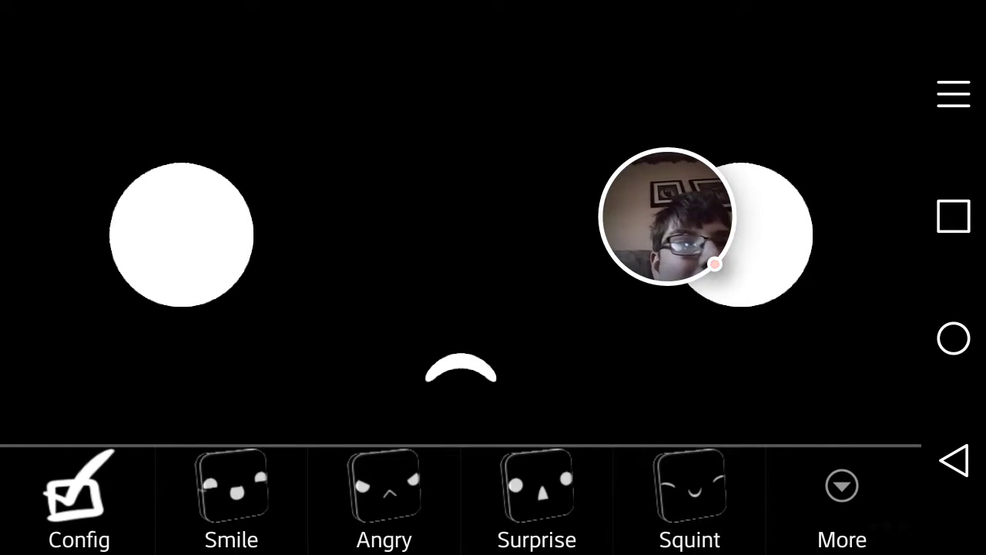
Open the More menu listing Sad Face, Blank, Upset and Cheeky expressions.
{"action": "left_click", "coordinate": [841, 501]}
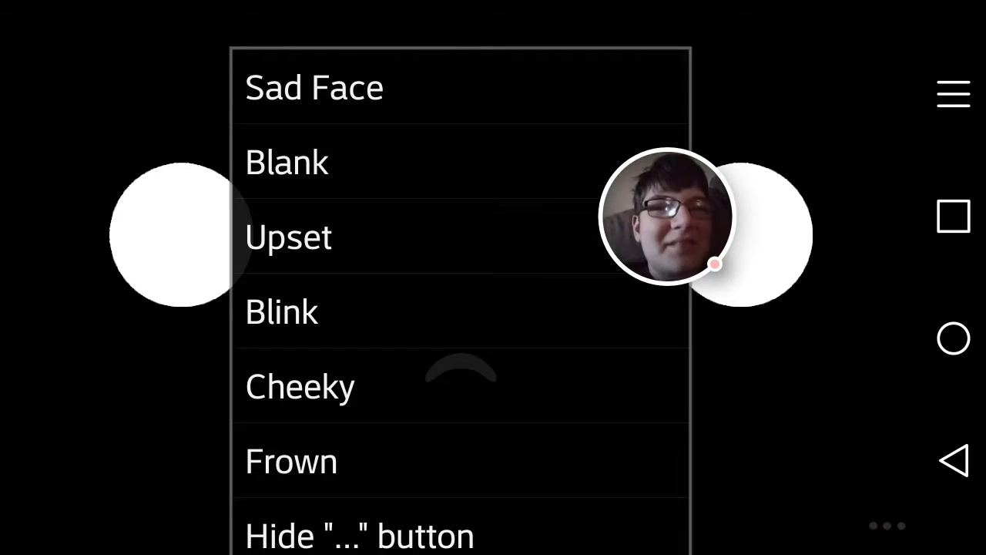
{"action": "scroll", "coordinate": [461, 303], "scroll_direction": "down", "scroll_amount": 1}
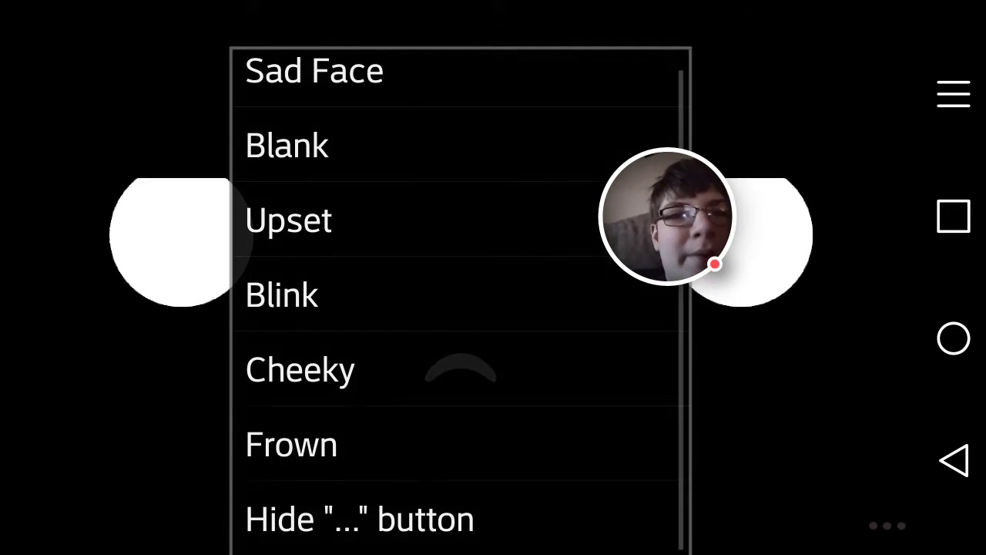